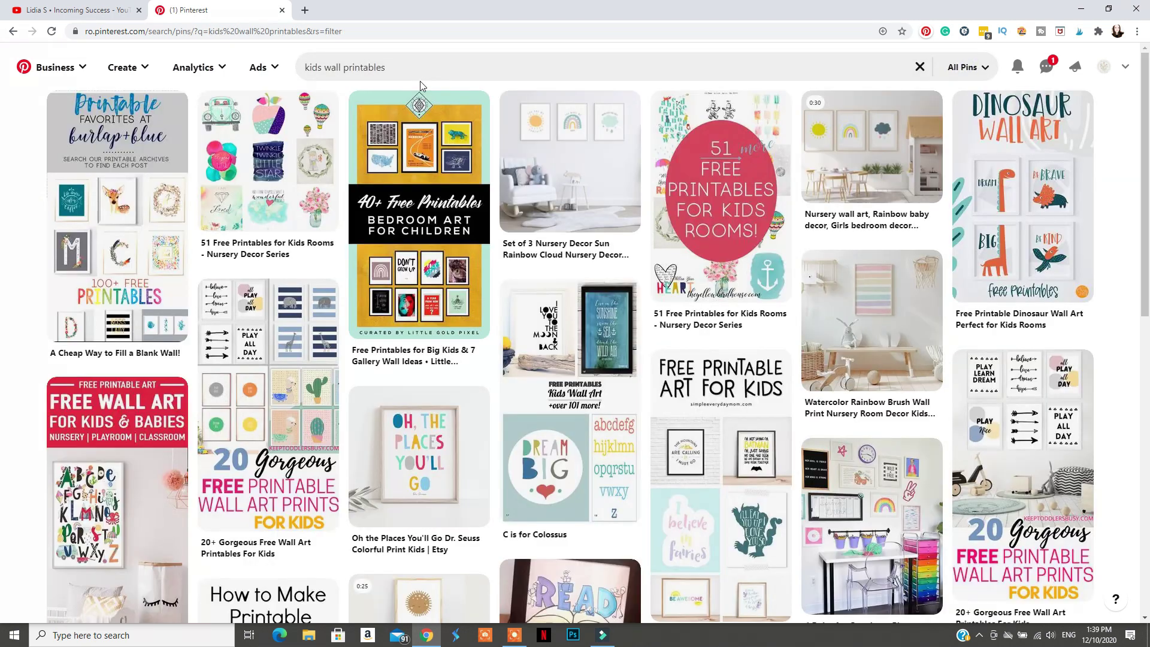
- Start a new search for 'kids nursery decor' and switch the results to People
click(429, 66)
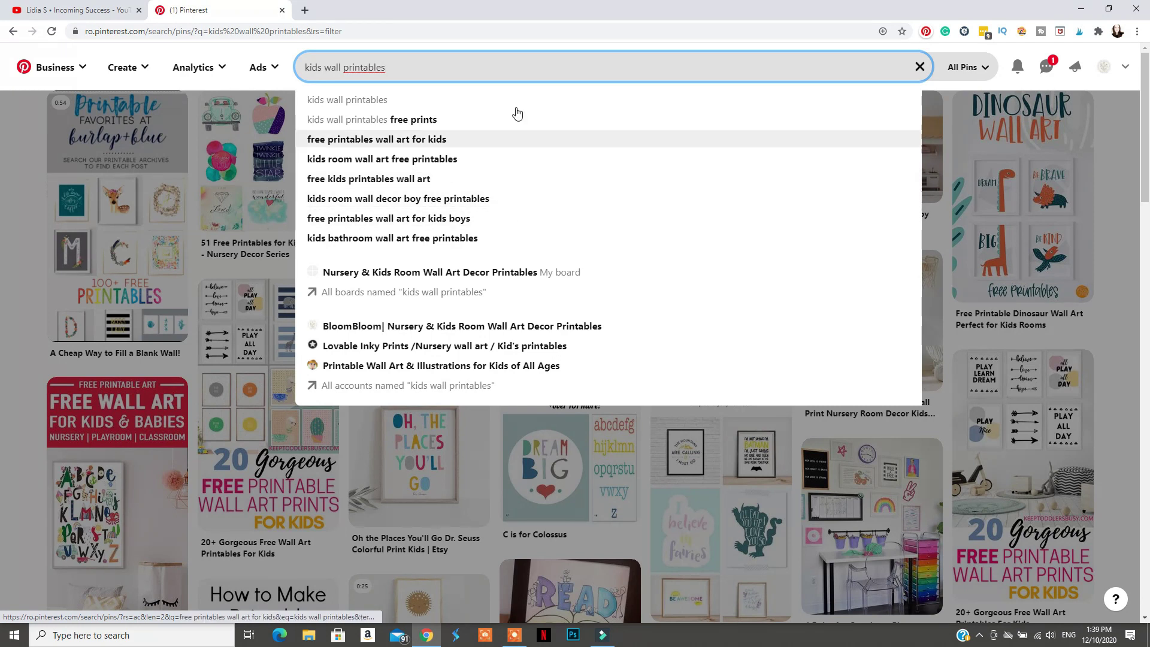
click(1077, 88)
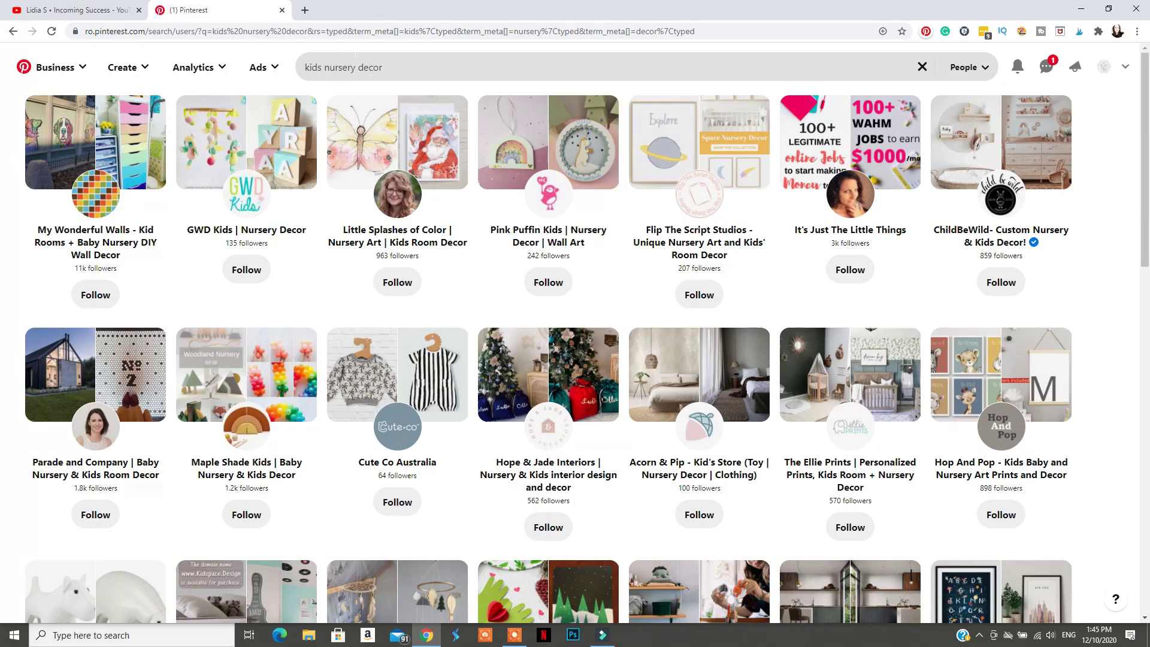
- Follow the first nine accounts, from GWD Kids and Pink Puffin Kids through Hop And Pop
click(247, 269)
click(397, 282)
click(548, 282)
click(95, 515)
click(246, 514)
click(548, 527)
click(699, 514)
click(850, 527)
click(1001, 514)
- Follow the next nine accounts, from Noiky Design and Milk Tooth to Kids / Home Interior Decor
scroll(1135, 252, down, 2)
scroll(1135, 252, down, 5)
click(850, 300)
click(699, 287)
click(397, 288)
click(246, 262)
click(96, 300)
click(95, 519)
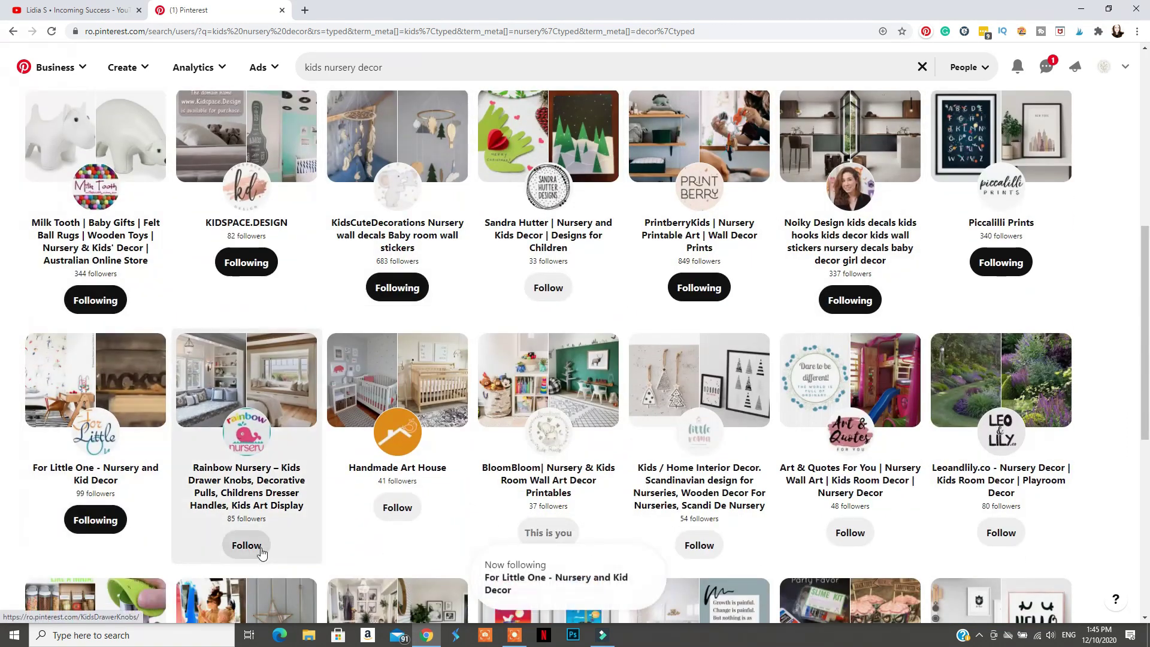
click(247, 545)
click(397, 508)
click(699, 545)
- Follow Little Doodle, My Delighted Family Boutique, Painted Rocket, Pretty Pinky Livi, JuneDetails and Murmushi
scroll(753, 292, down, 5)
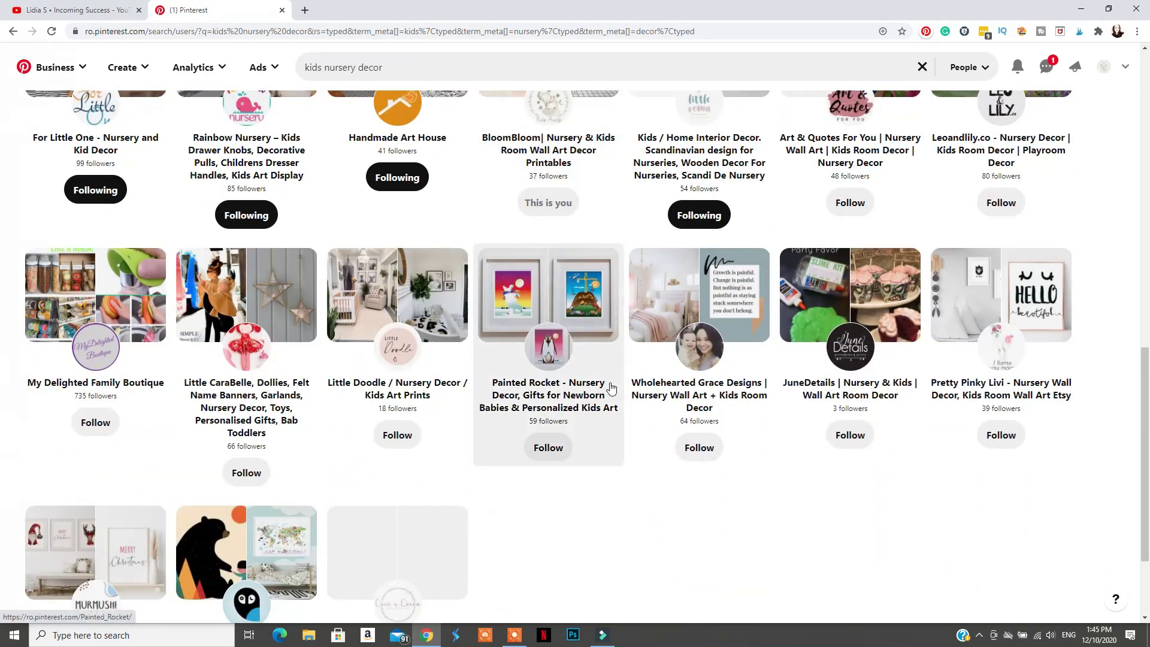
click(397, 435)
click(96, 422)
click(548, 448)
scroll(1035, 392, down, 1)
click(1000, 350)
click(850, 350)
scroll(850, 351, down, 1)
click(95, 566)
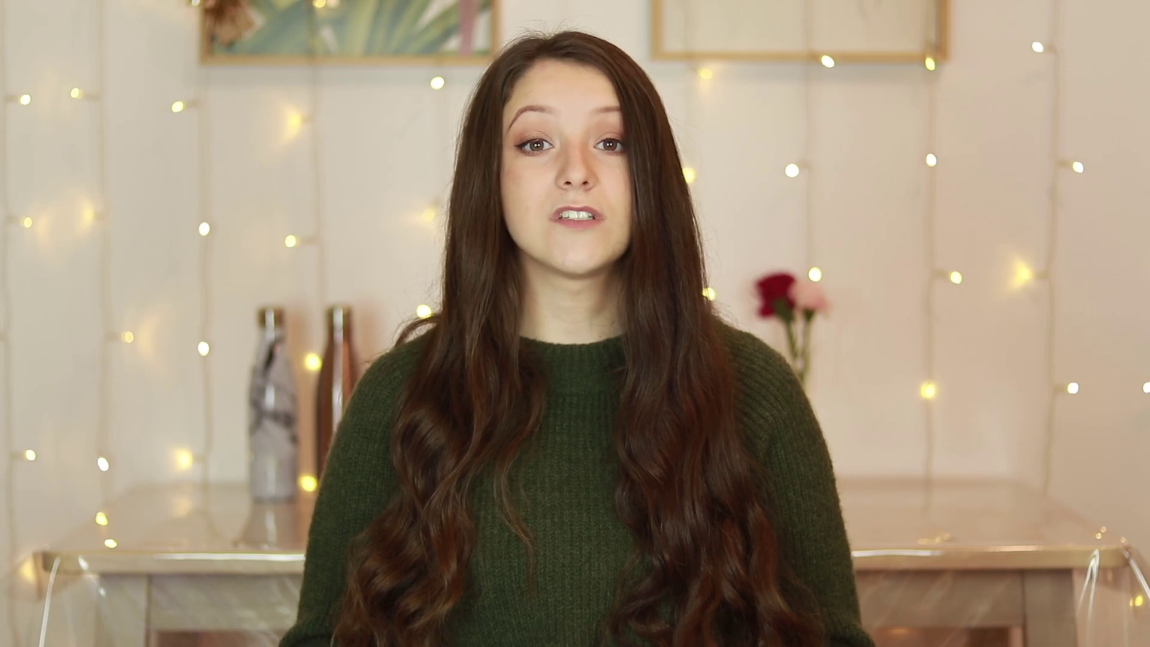